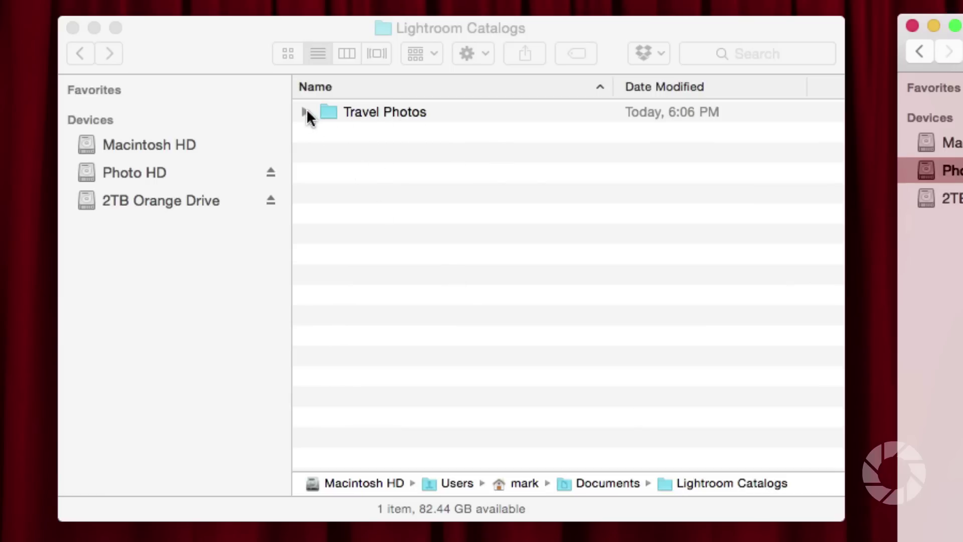
Expand the Travel Photos catalog folder in Lightroom Catalogs to show its files.
{"action": "left_click", "coordinate": [306, 111]}
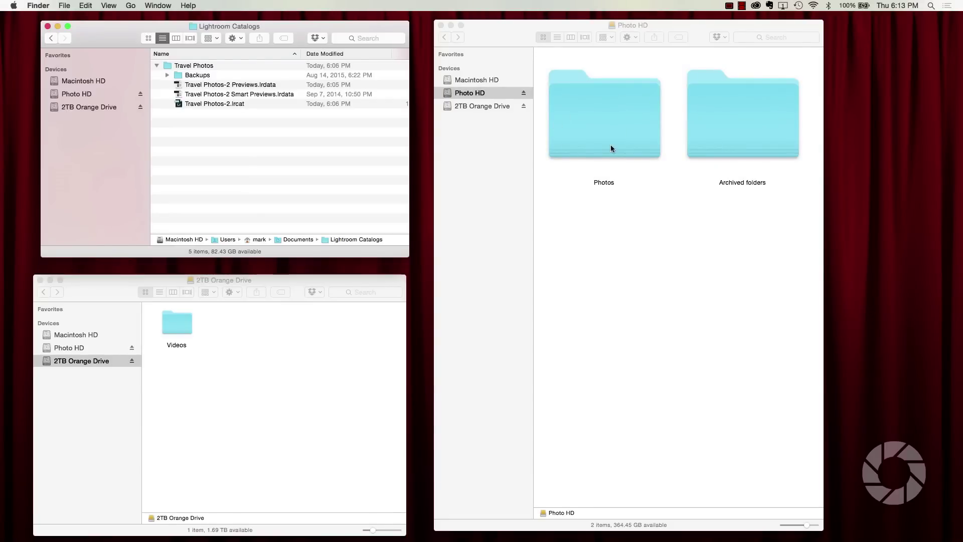
List the 33 subfolders of Photo HD's Photos folder, then bring up the 2TB Orange Drive.
{"action": "double_click", "coordinate": [594, 130]}
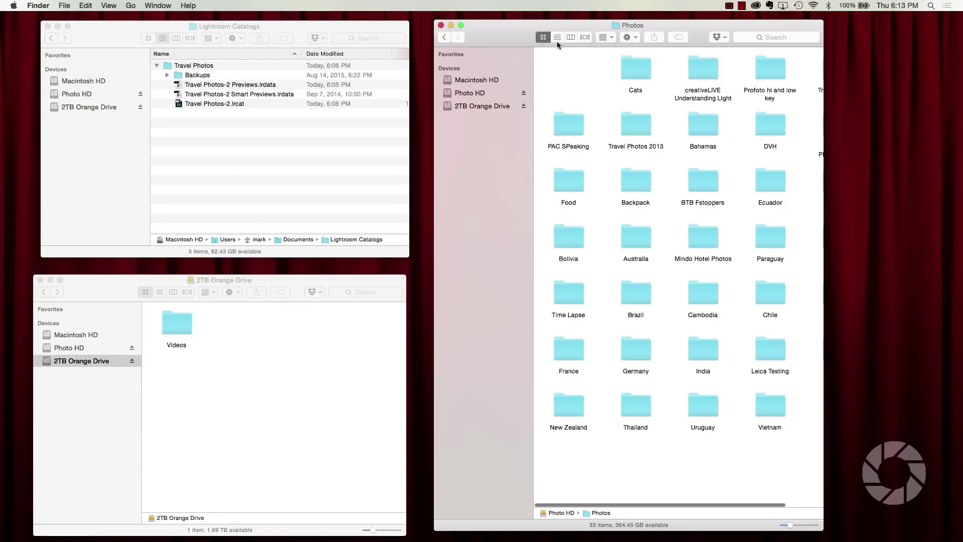
{"action": "left_click", "coordinate": [557, 38]}
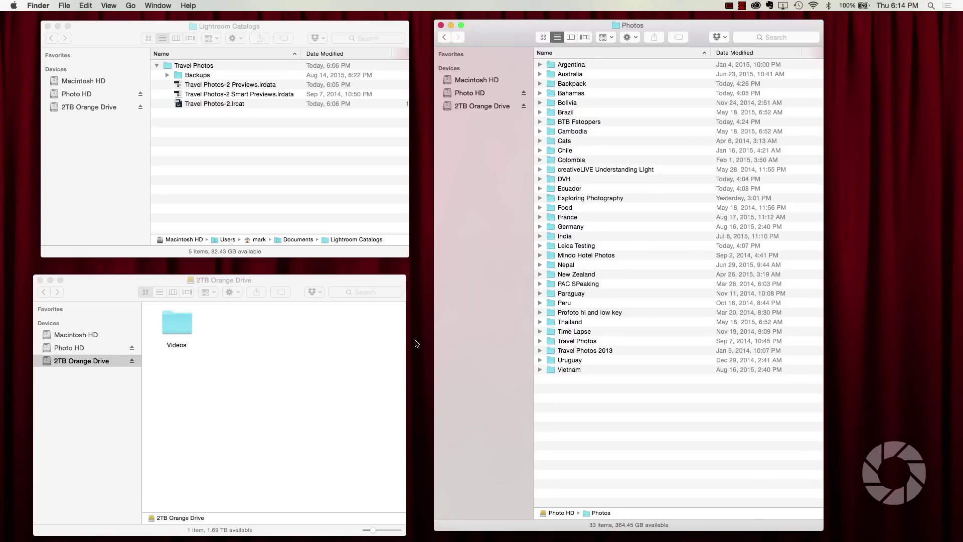
{"action": "left_click", "coordinate": [308, 384]}
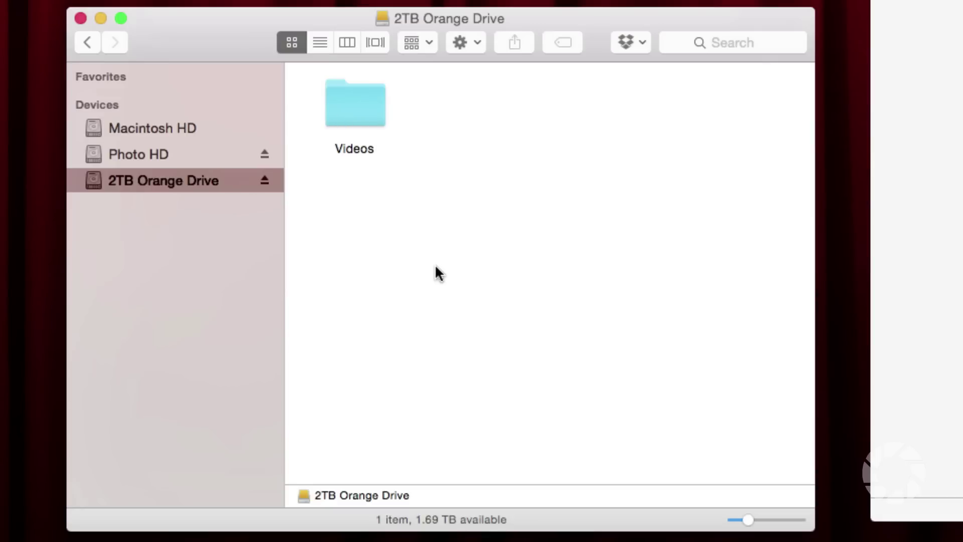
Create a 'Backup' folder beside Videos on the 2TB Orange Drive, then open Travel Photos-2.lrcat.
{"action": "left_click", "coordinate": [477, 44]}
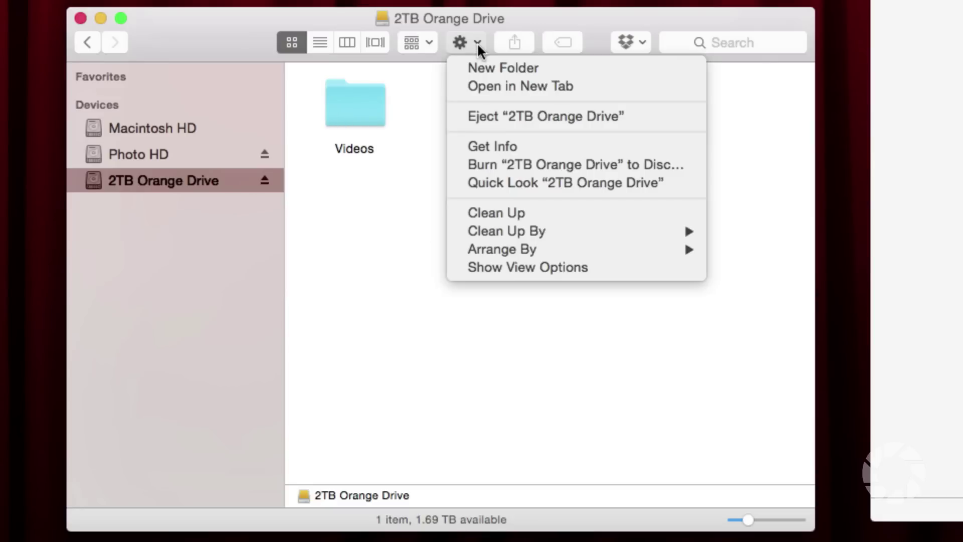
{"action": "left_click", "coordinate": [503, 67]}
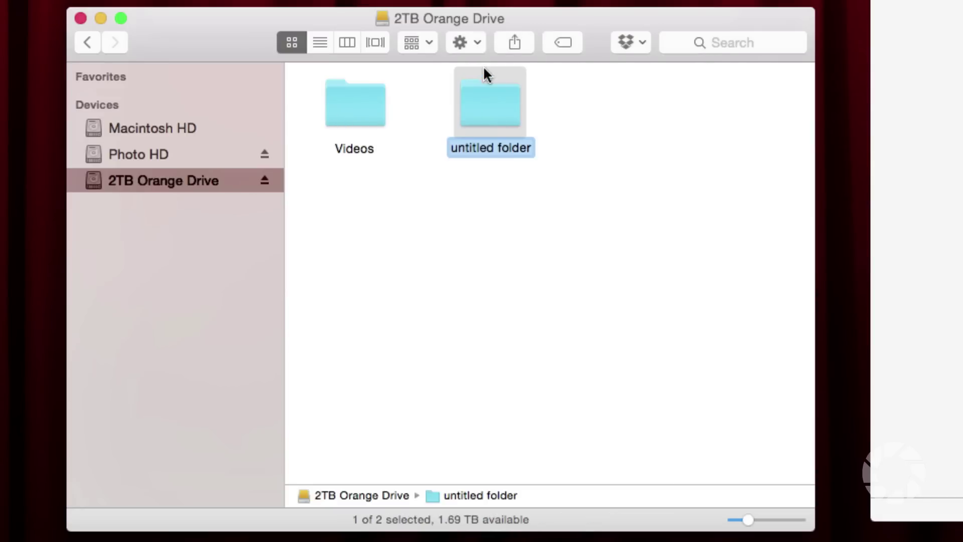
{"action": "type", "text": "Backup"}
{"action": "key", "text": "Return"}
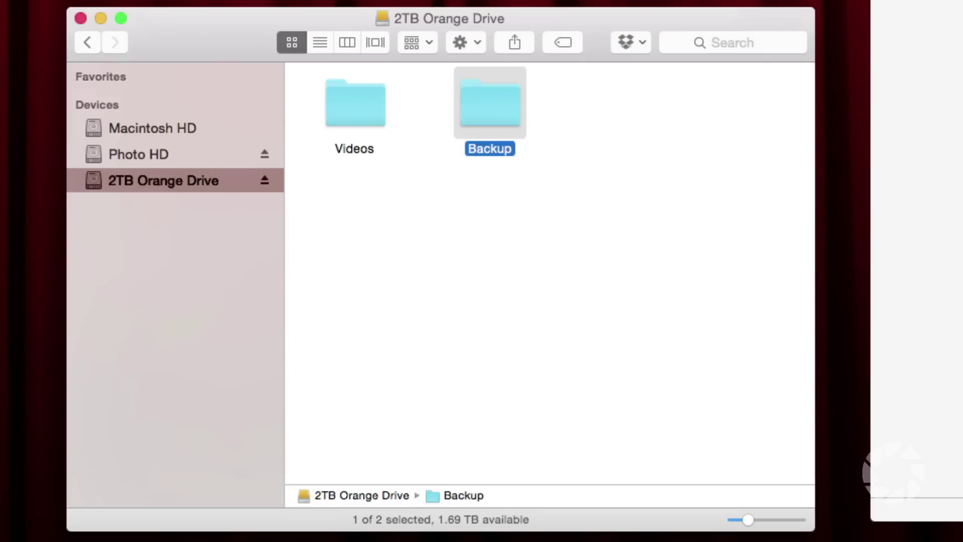
{"action": "left_click_drag", "start_coordinate": [486, 106], "coordinate": [469, 116]}
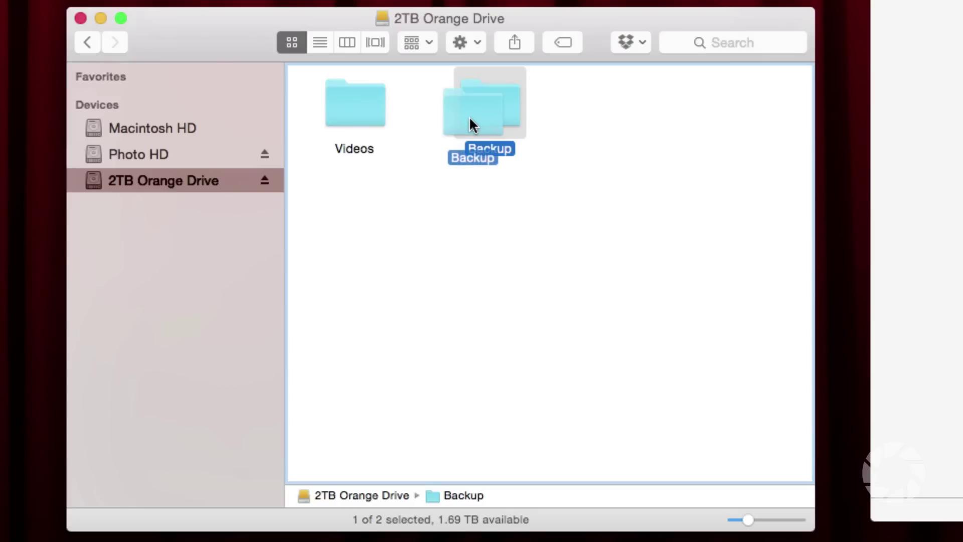
{"action": "left_click", "coordinate": [464, 265]}
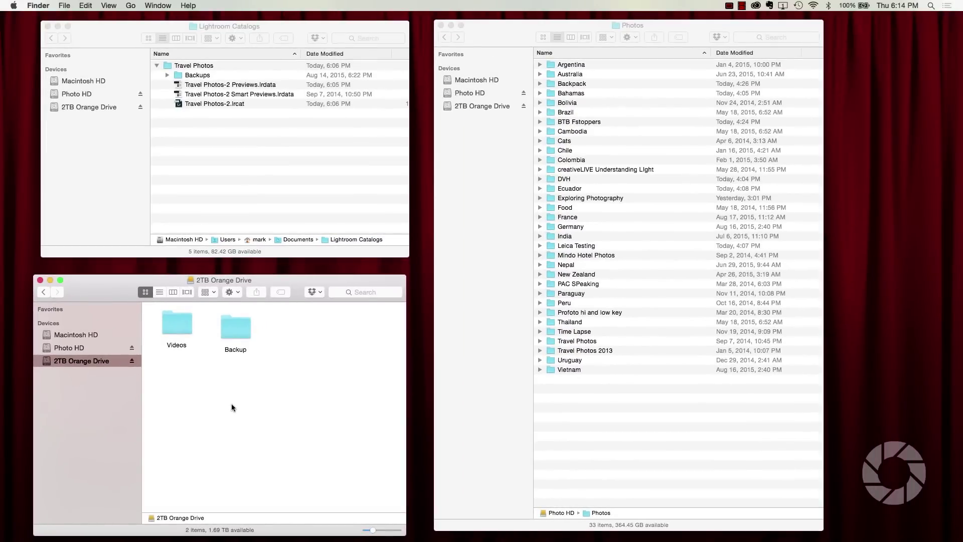
{"action": "double_click", "coordinate": [182, 106]}
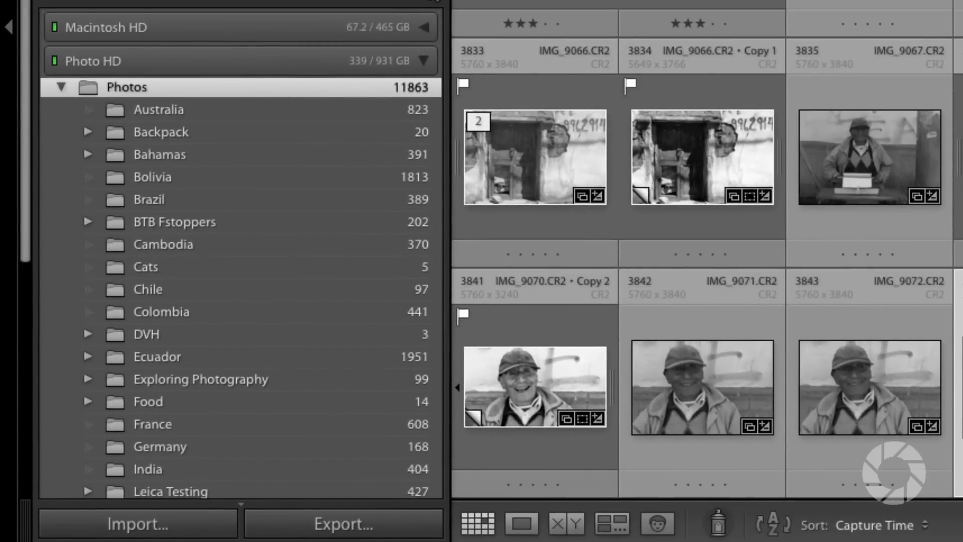
Apply Hide This Parent to the Photos folder so its country subfolders sit under Photo HD.
{"action": "scroll", "coordinate": [241, 251], "scroll_direction": "up", "scroll_amount": 1}
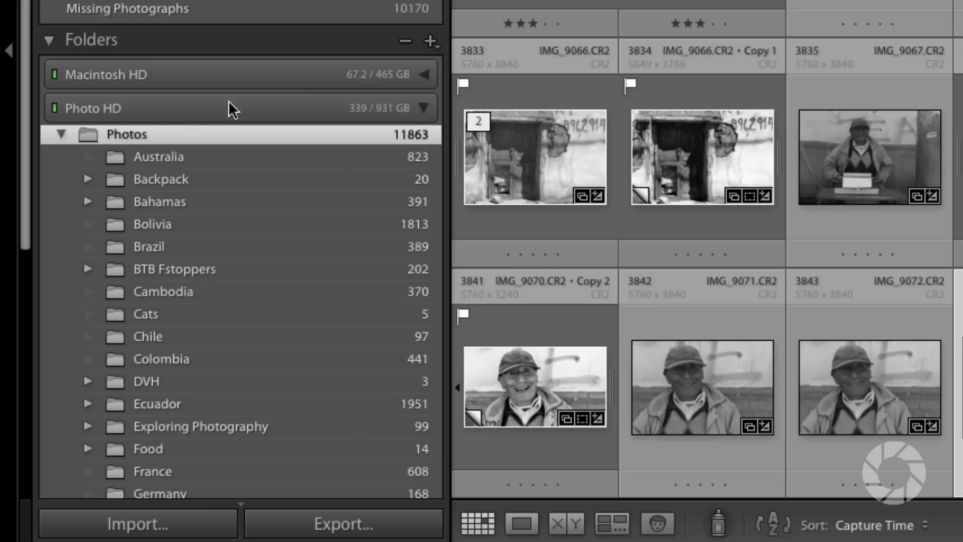
{"action": "left_click", "coordinate": [423, 108]}
{"action": "left_click", "coordinate": [421, 107]}
{"action": "right_click", "coordinate": [130, 132]}
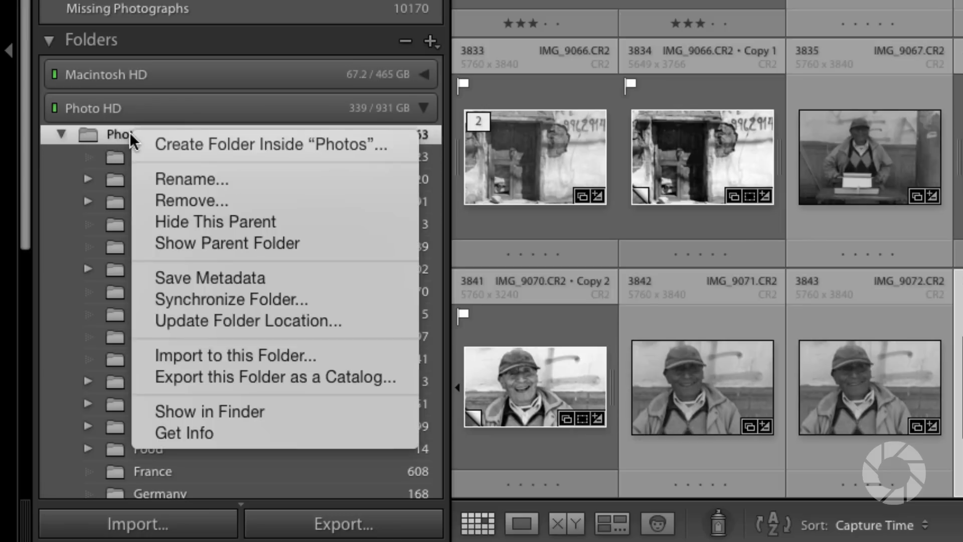
{"action": "left_click", "coordinate": [161, 222]}
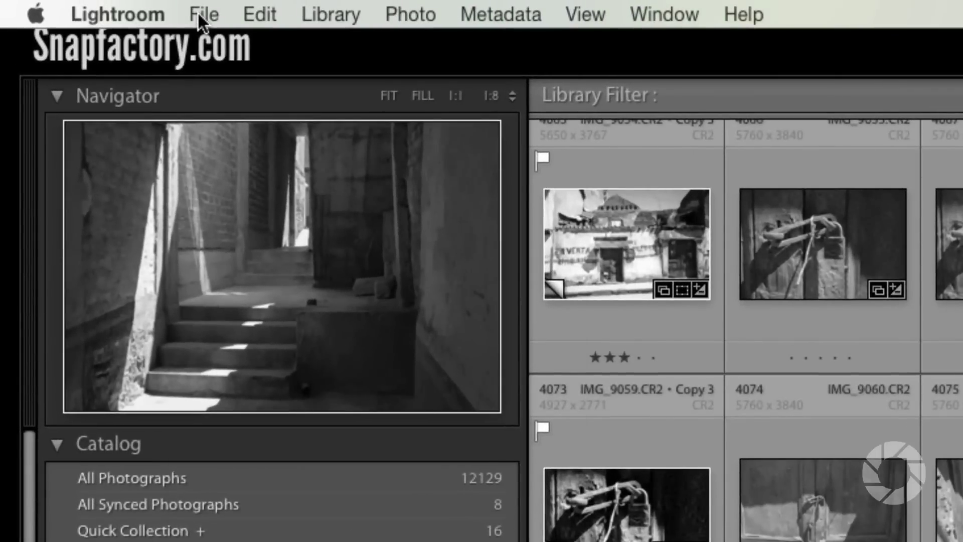
Create a new catalog named 'Adorama Catalog' in the Lightroom Catalogs folder.
{"action": "left_click", "coordinate": [200, 17]}
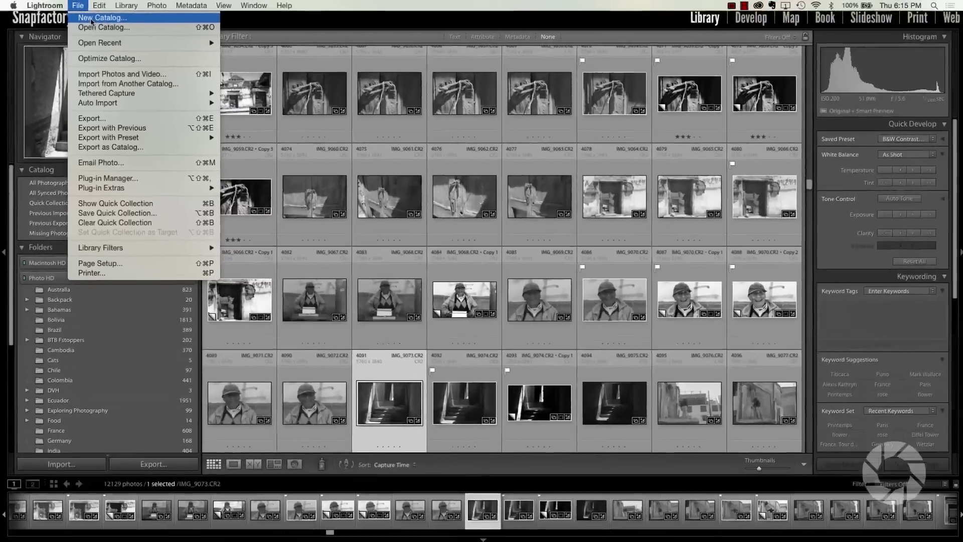
{"action": "left_click", "coordinate": [236, 46]}
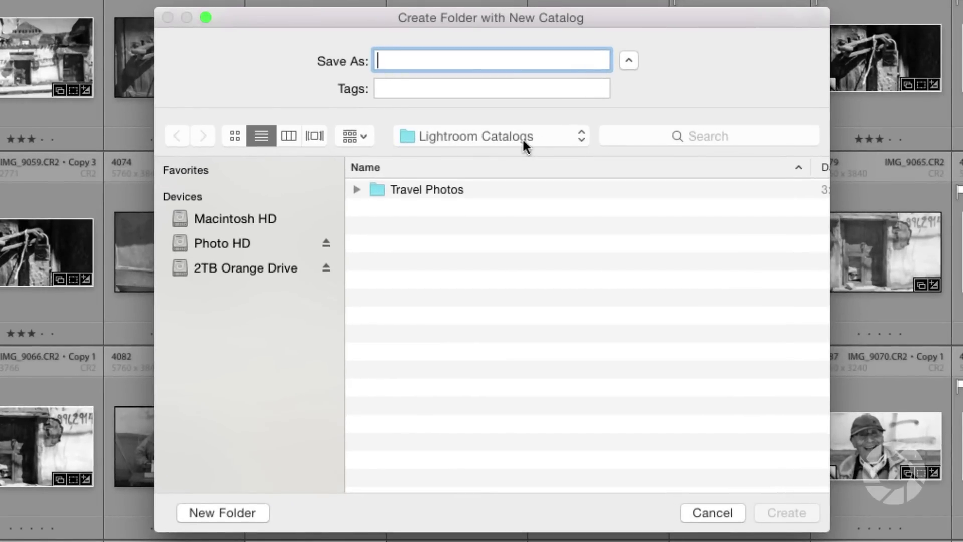
{"action": "left_click", "coordinate": [570, 138]}
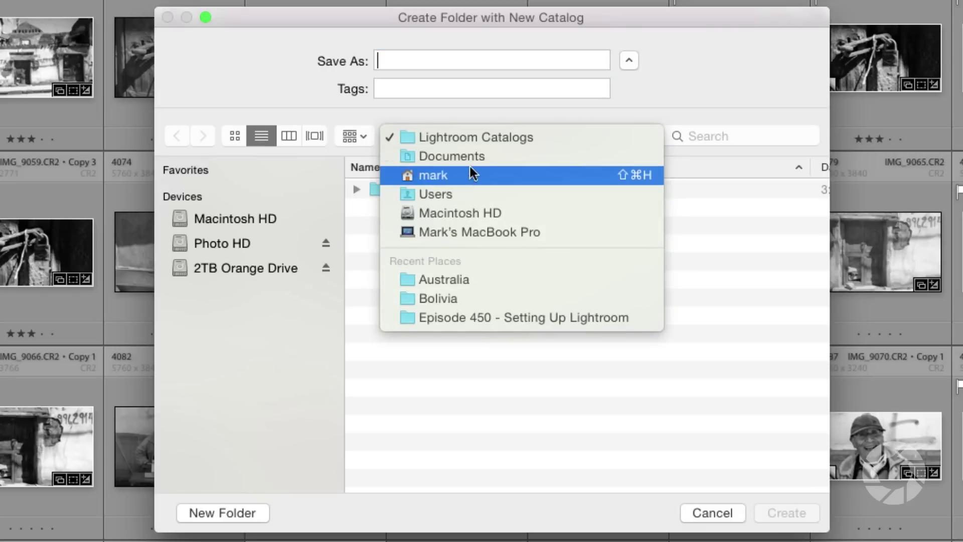
{"action": "left_click", "coordinate": [489, 139]}
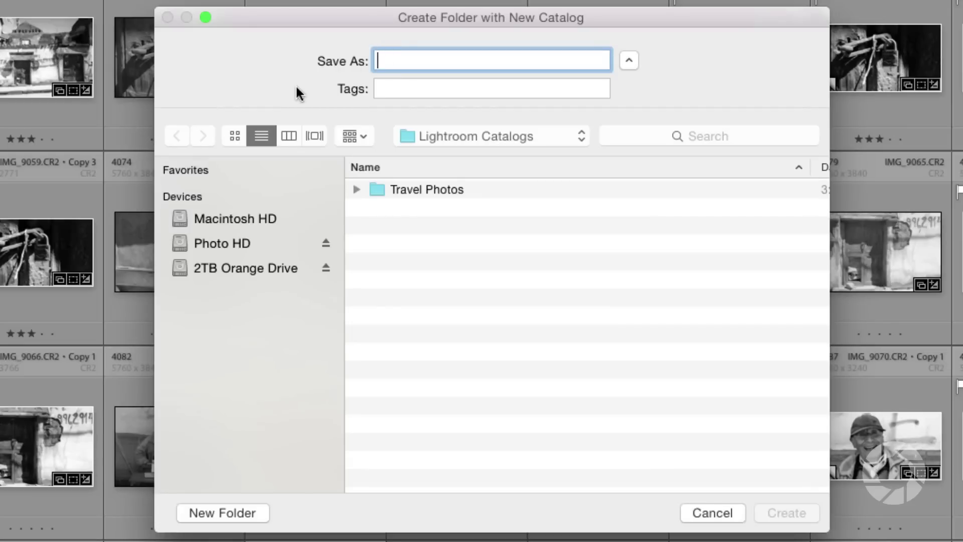
{"action": "type", "text": "A"}
{"action": "type", "text": "ra"}
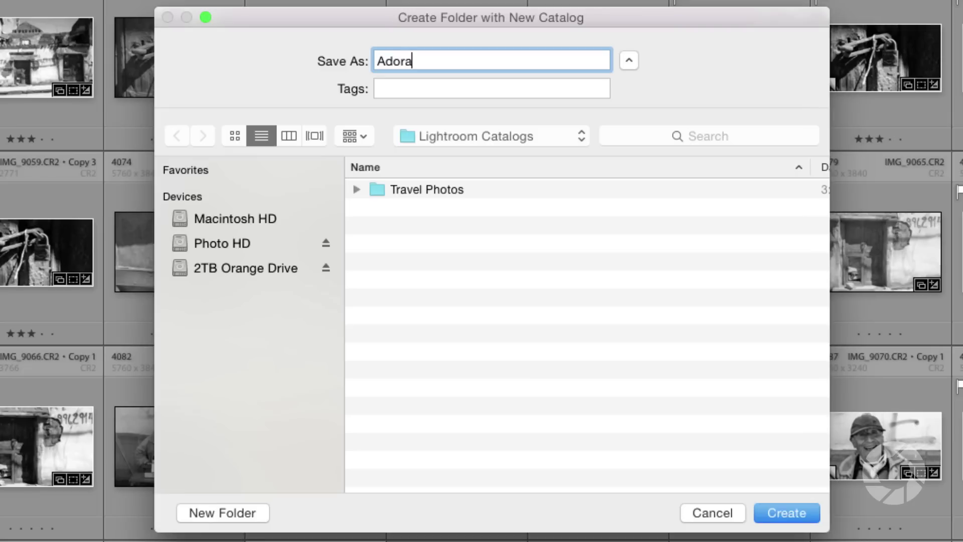
{"action": "type", "text": "ma Catalog"}
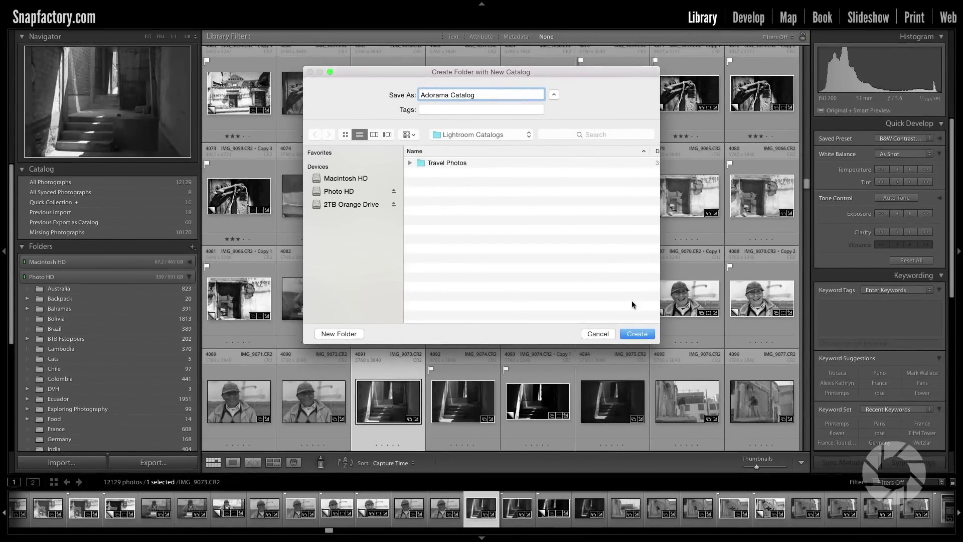
{"action": "left_click", "coordinate": [639, 333]}
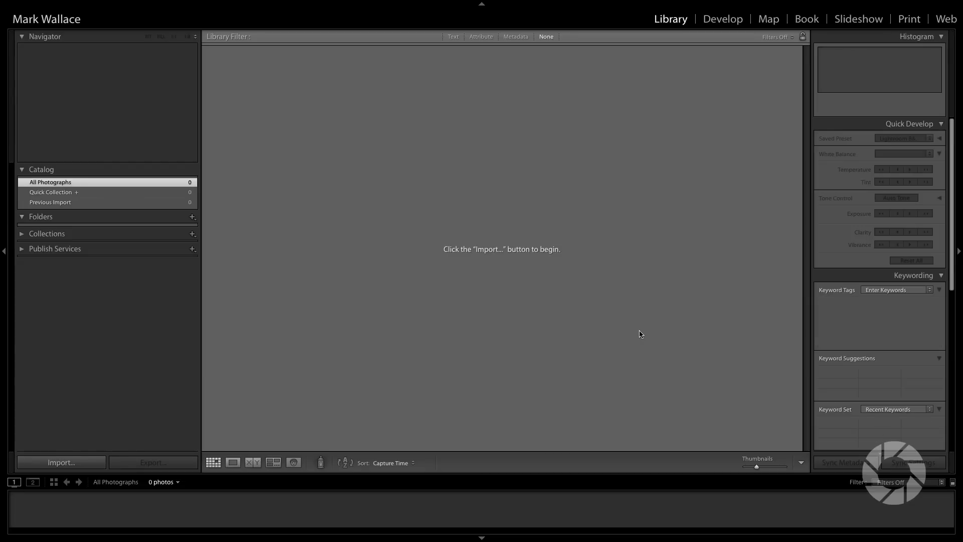
{"action": "key", "text": "super+Tab"}
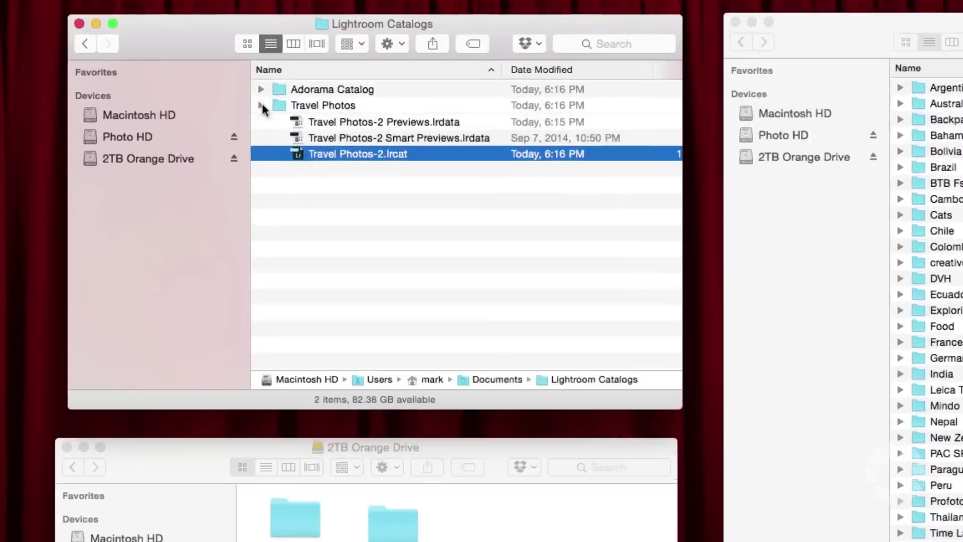
{"action": "left_click", "coordinate": [156, 74]}
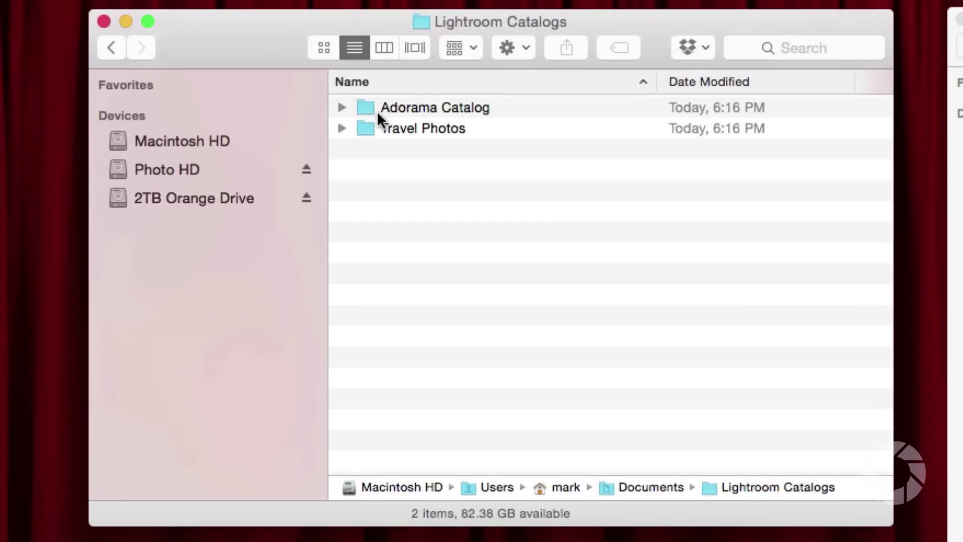
{"action": "left_click", "coordinate": [342, 106]}
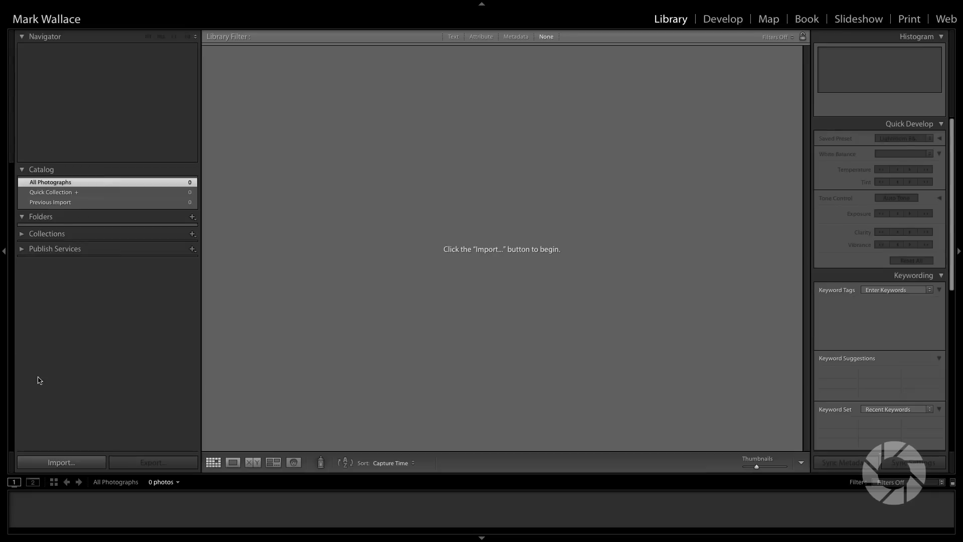
{"action": "left_click", "coordinate": [61, 462]}
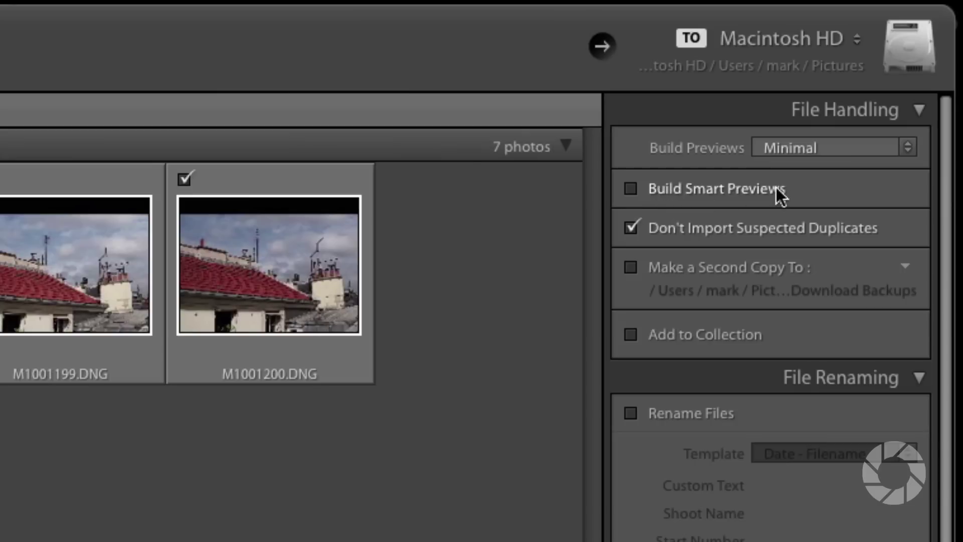
Turn on Build Smart Previews and Make a Second Copy for the import.
{"action": "left_click", "coordinate": [631, 188]}
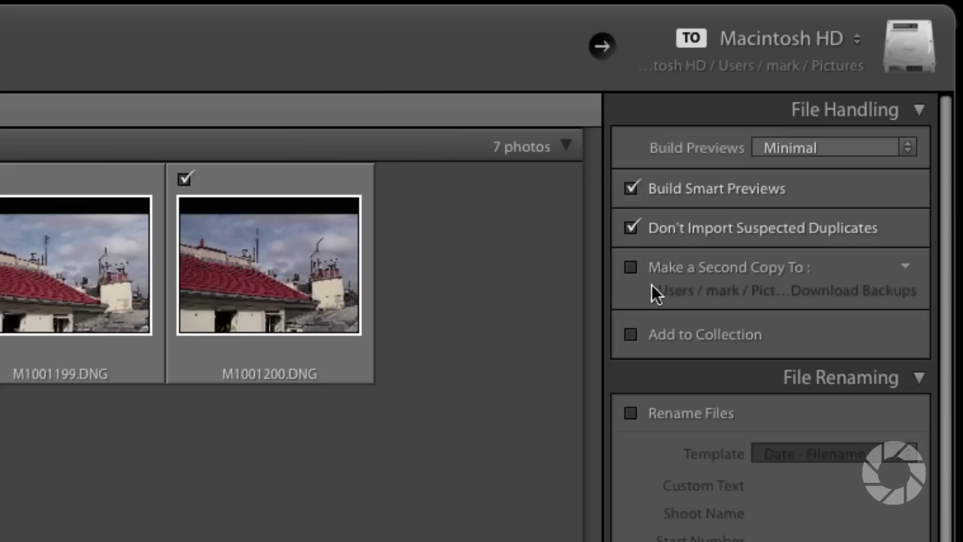
{"action": "left_click", "coordinate": [630, 267]}
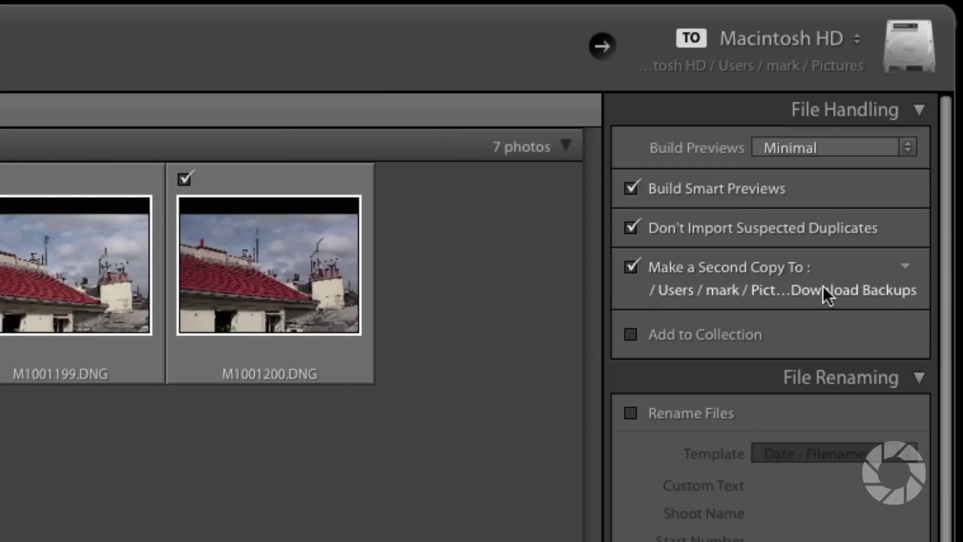
Point the import's second copy to the Backup folder on the 2TB Orange Drive.
{"action": "left_click", "coordinate": [905, 269]}
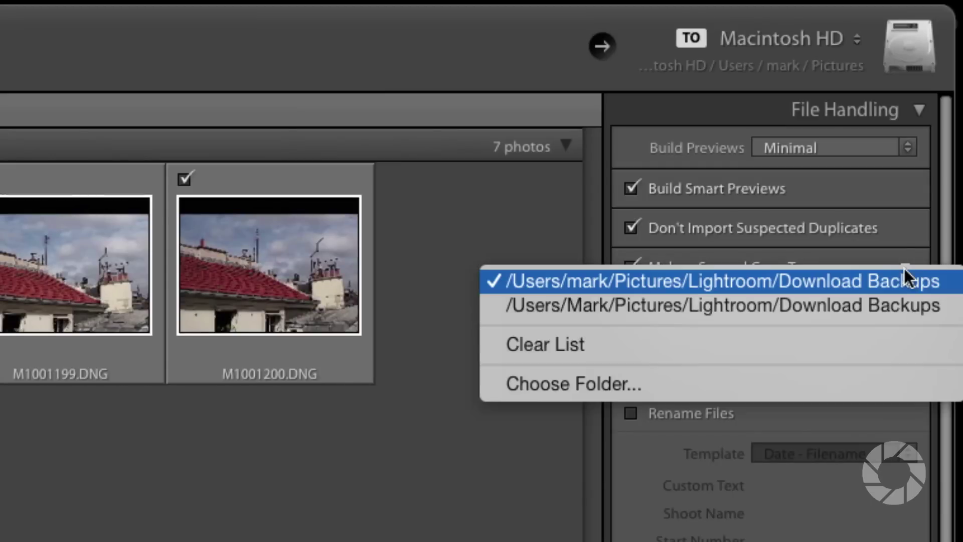
{"action": "left_click", "coordinate": [799, 377]}
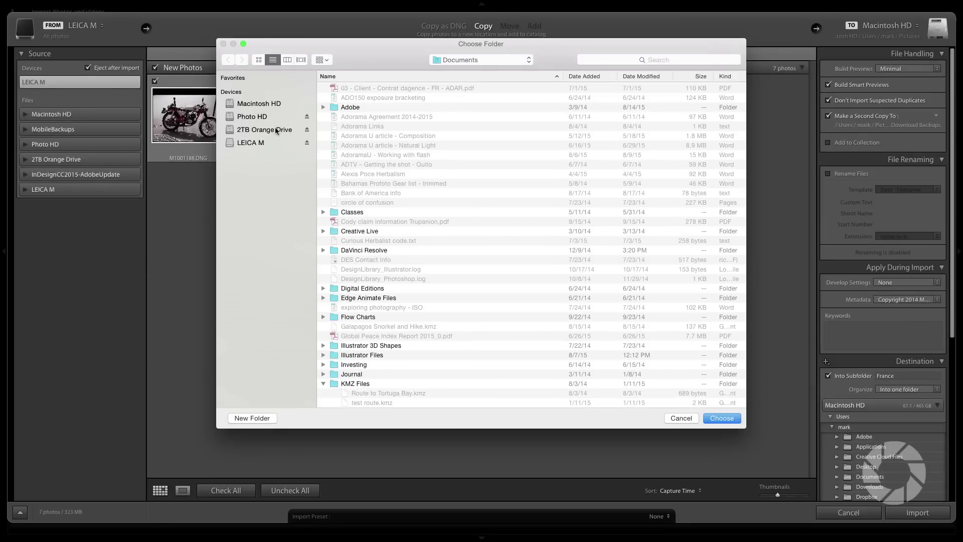
{"action": "left_click", "coordinate": [276, 130]}
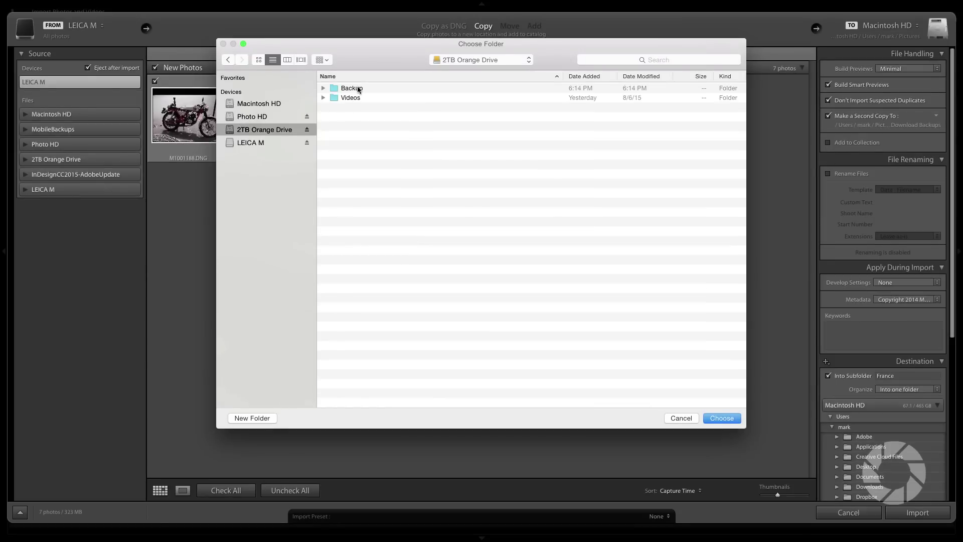
{"action": "left_click", "coordinate": [357, 89]}
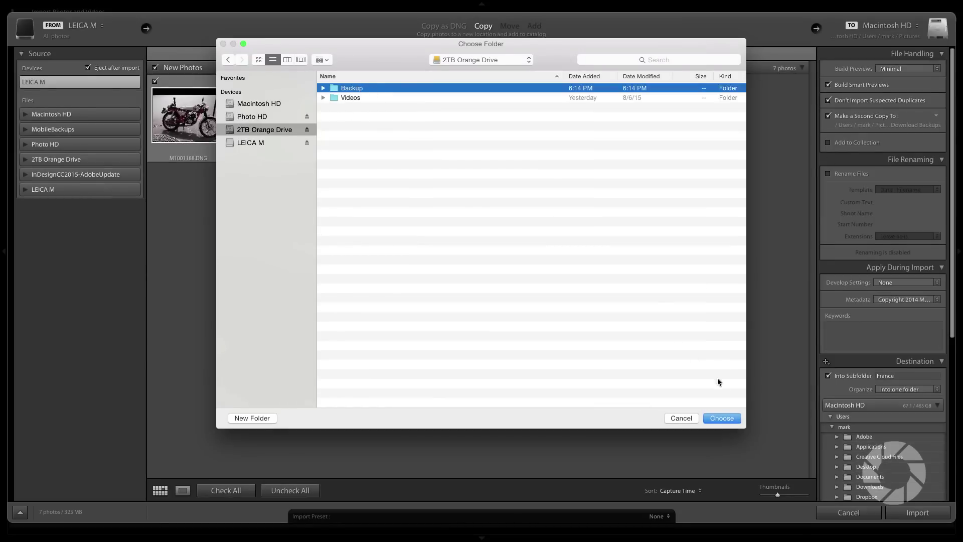
{"action": "left_click", "coordinate": [720, 415]}
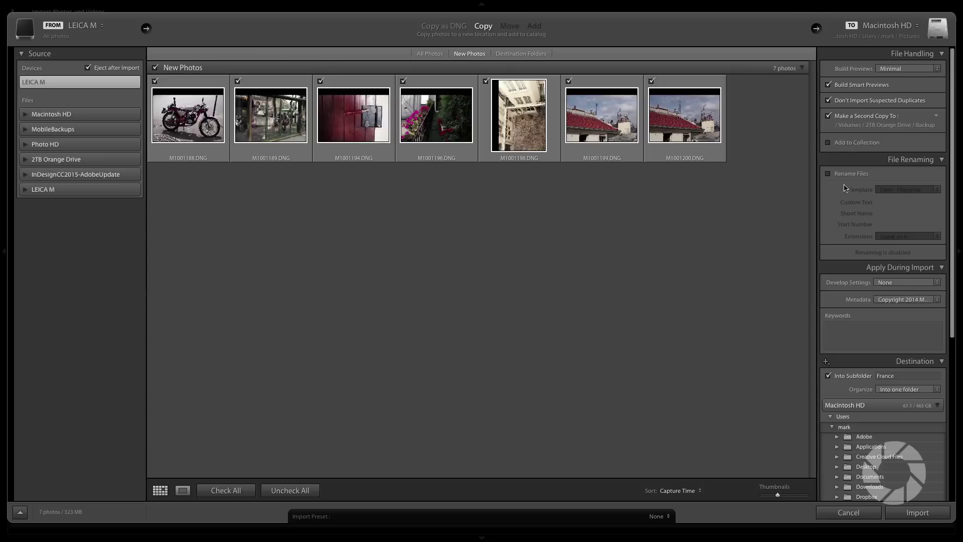
{"action": "left_click", "coordinate": [939, 159]}
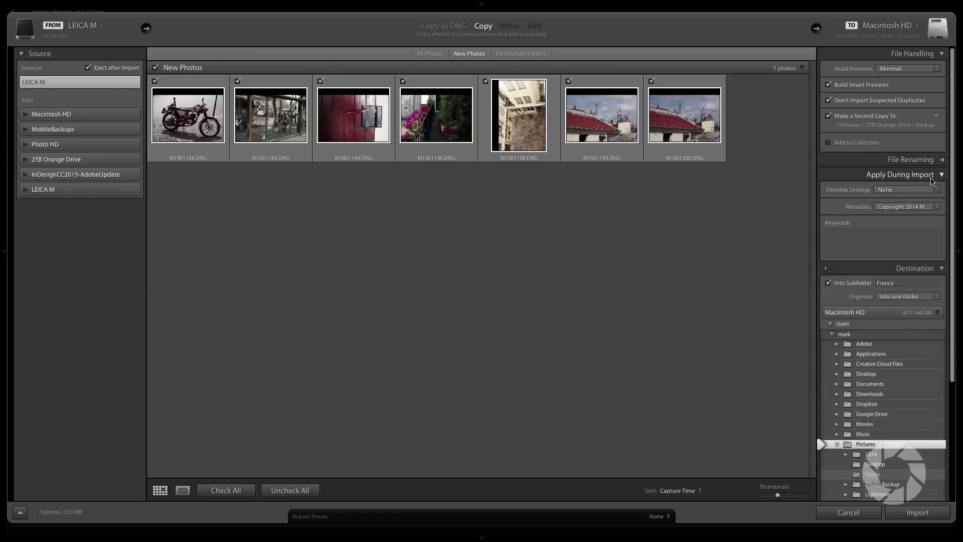
Set the import destination to Photo HD > Photos, into a new 'AdoramaTV' subfolder.
{"action": "left_click", "coordinate": [940, 175]}
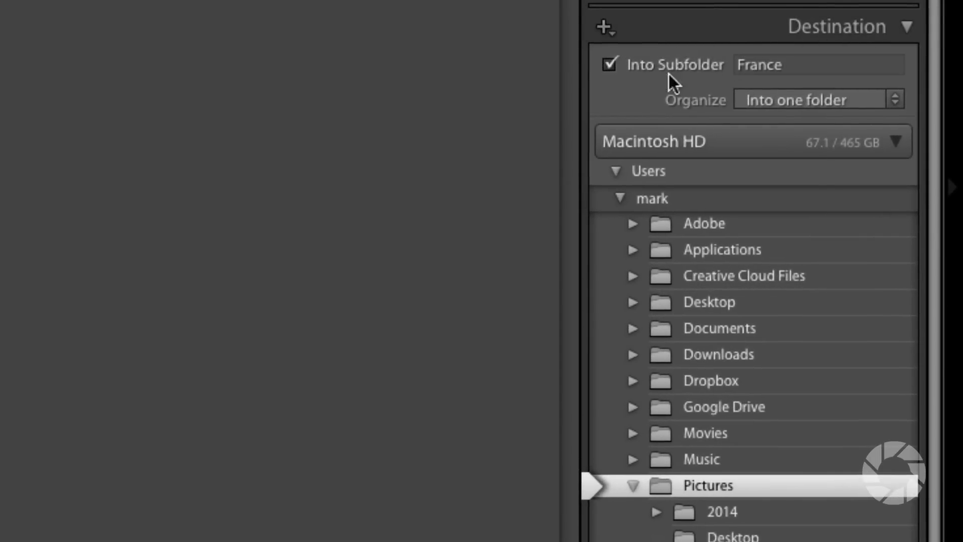
{"action": "left_click", "coordinate": [896, 142]}
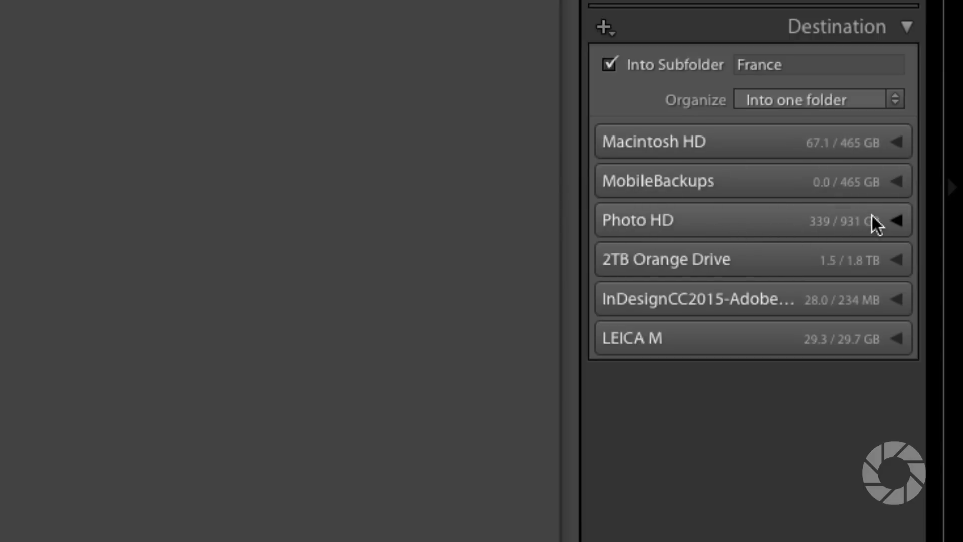
{"action": "left_click", "coordinate": [896, 219]}
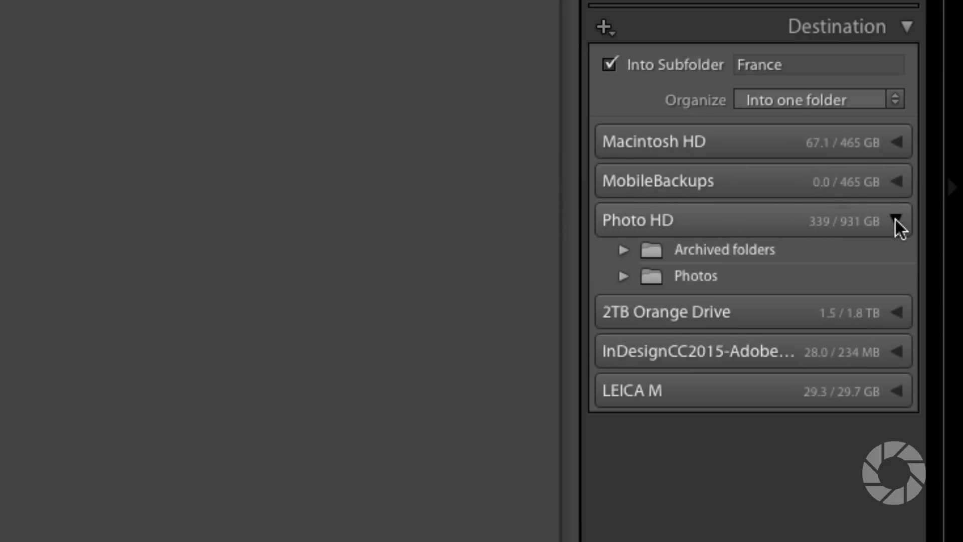
{"action": "left_click", "coordinate": [677, 275]}
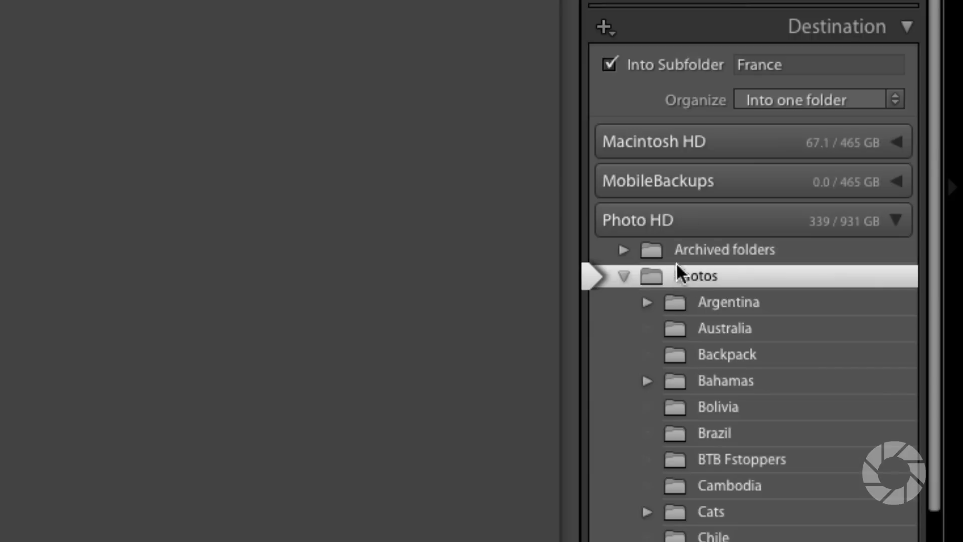
{"action": "left_click", "coordinate": [791, 64]}
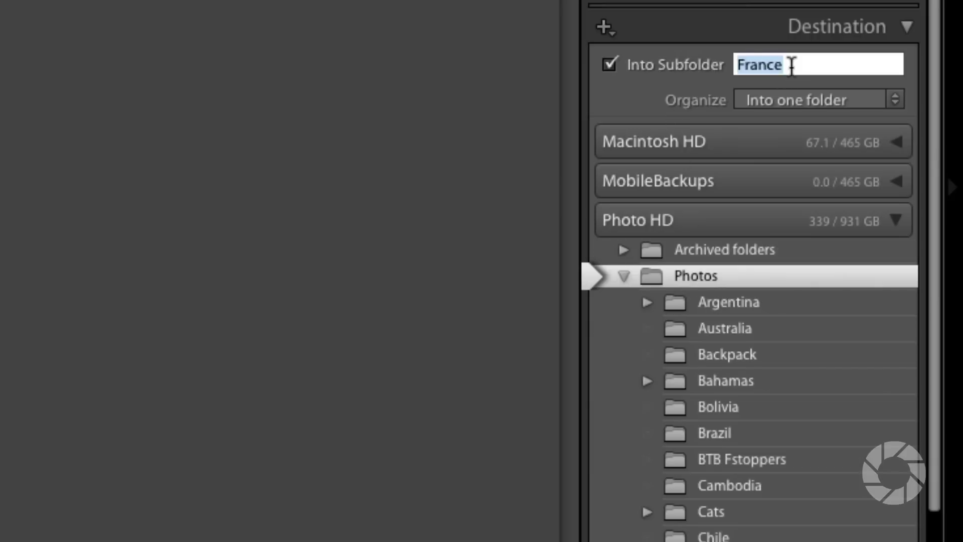
{"action": "type", "text": "Adorama"}
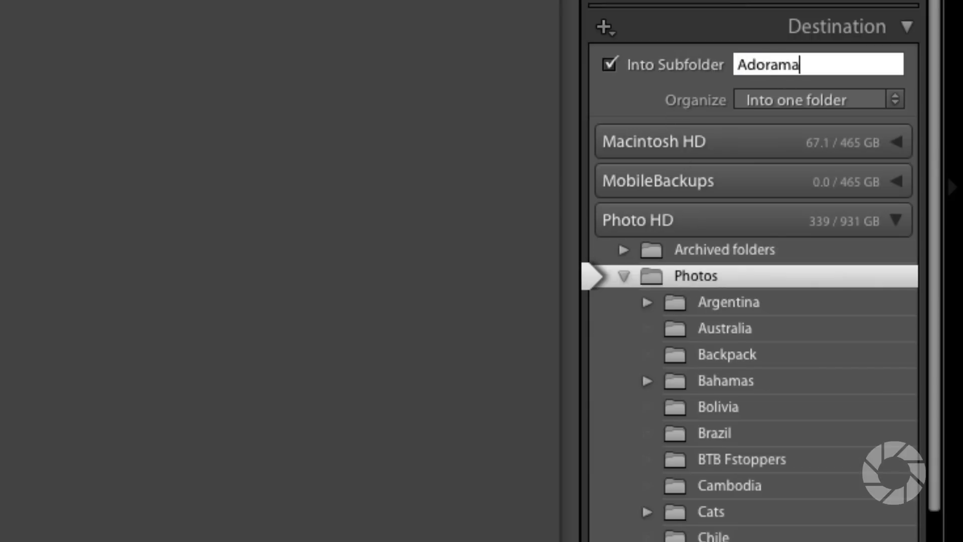
{"action": "type", "text": "TV"}
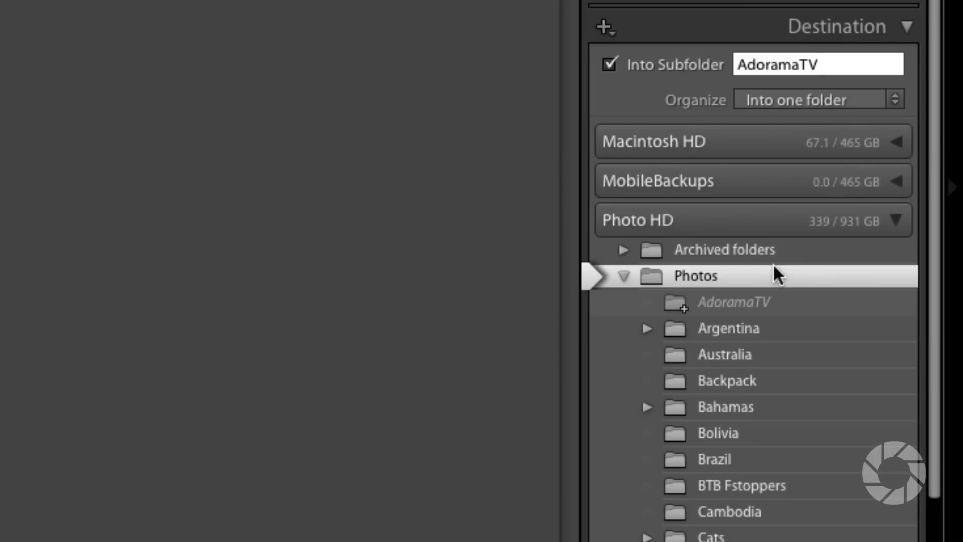
{"action": "left_click", "coordinate": [874, 103]}
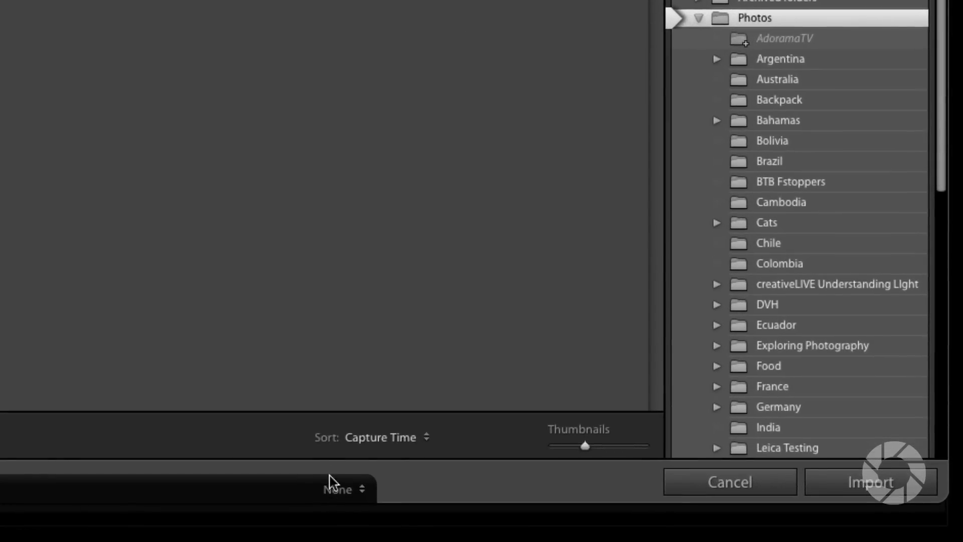
{"action": "left_click", "coordinate": [334, 489]}
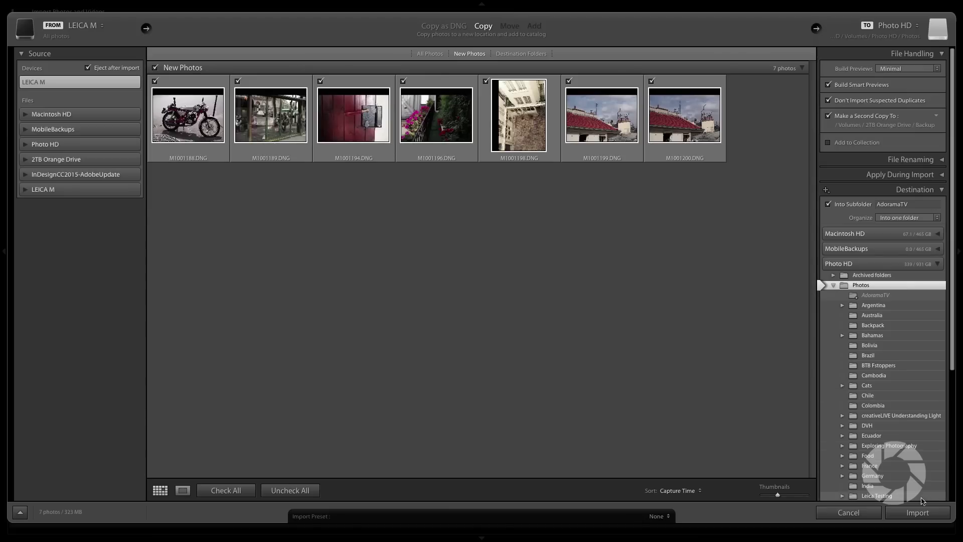
{"action": "left_click", "coordinate": [917, 513]}
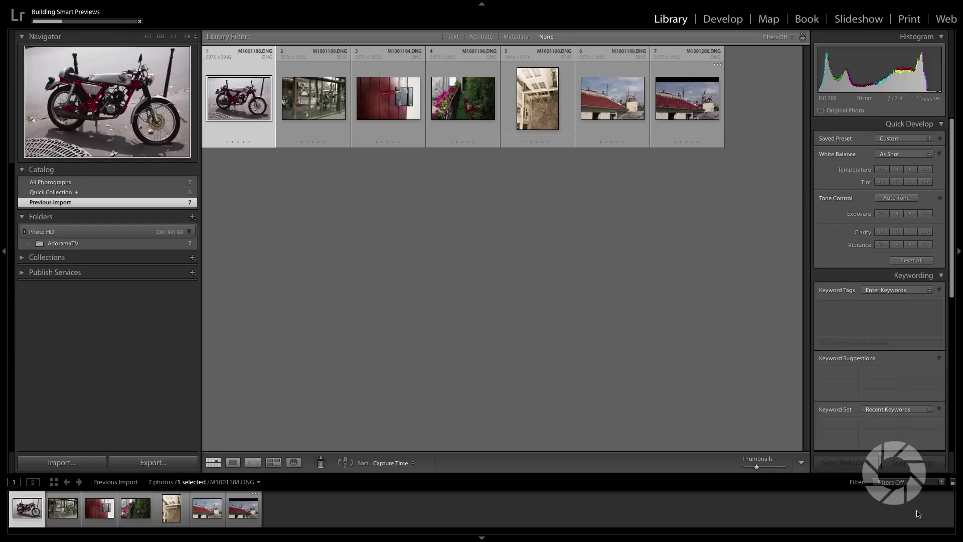
Switch to Finder and expand the Adorama Catalog folder in Lightroom Catalogs.
{"action": "key", "text": "super+Tab"}
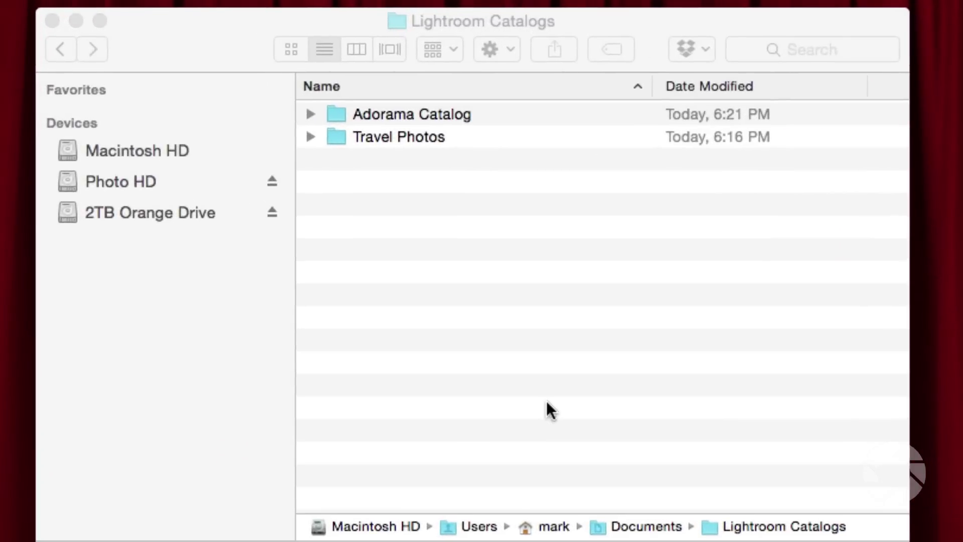
{"action": "left_click", "coordinate": [310, 114]}
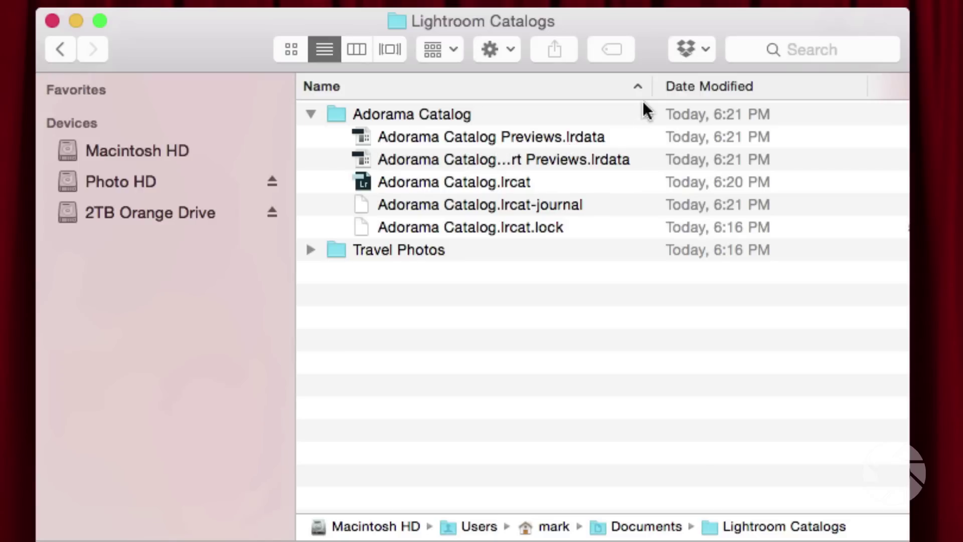
Widen the Name column, open Backup > Imported on August 20, 2015, then view Photo HD's Photos folder.
{"action": "left_click_drag", "start_coordinate": [653, 89], "coordinate": [722, 90]}
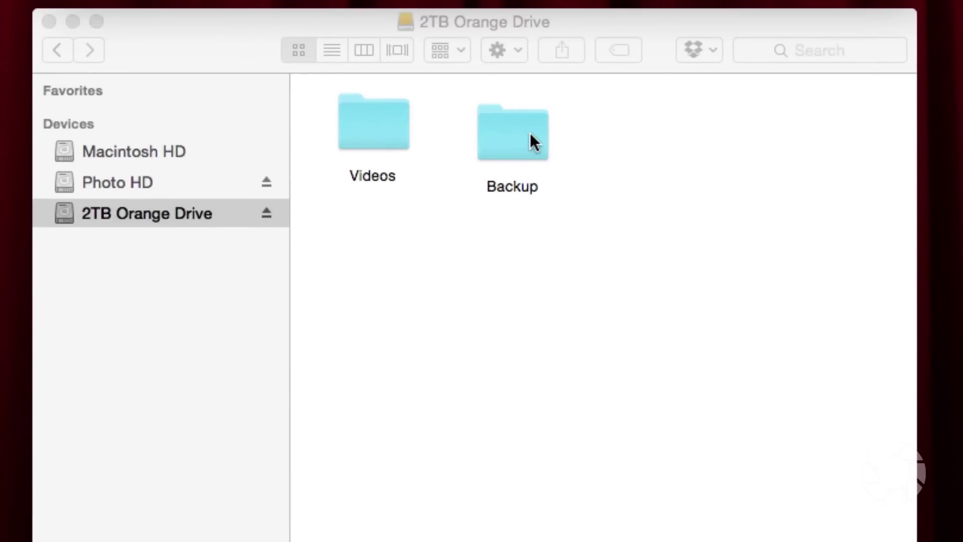
{"action": "double_click", "coordinate": [530, 135]}
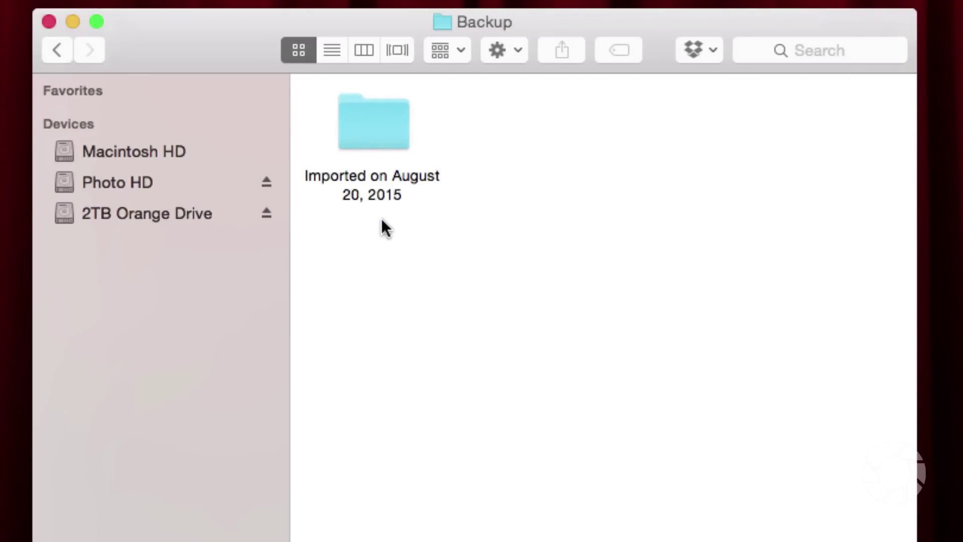
{"action": "double_click", "coordinate": [381, 124]}
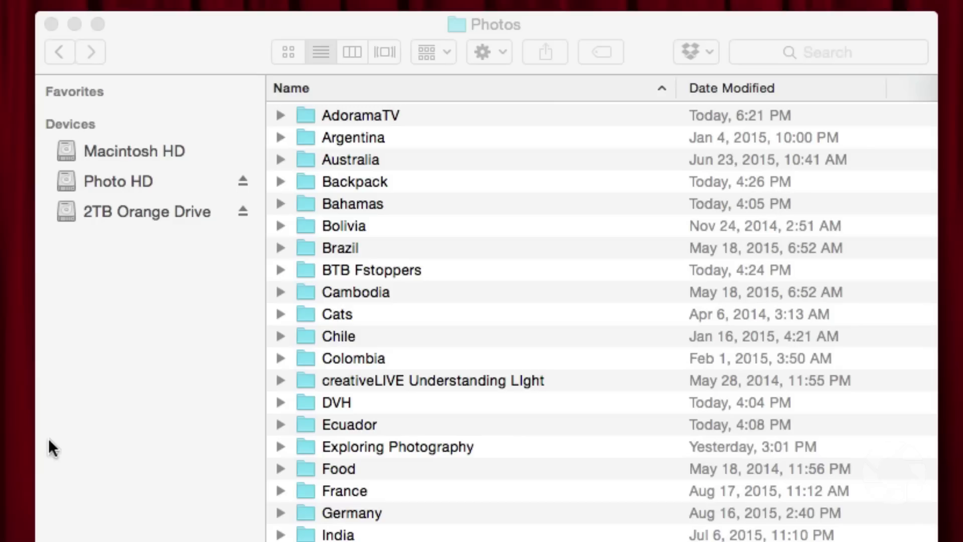
{"action": "left_click", "coordinate": [219, 54]}
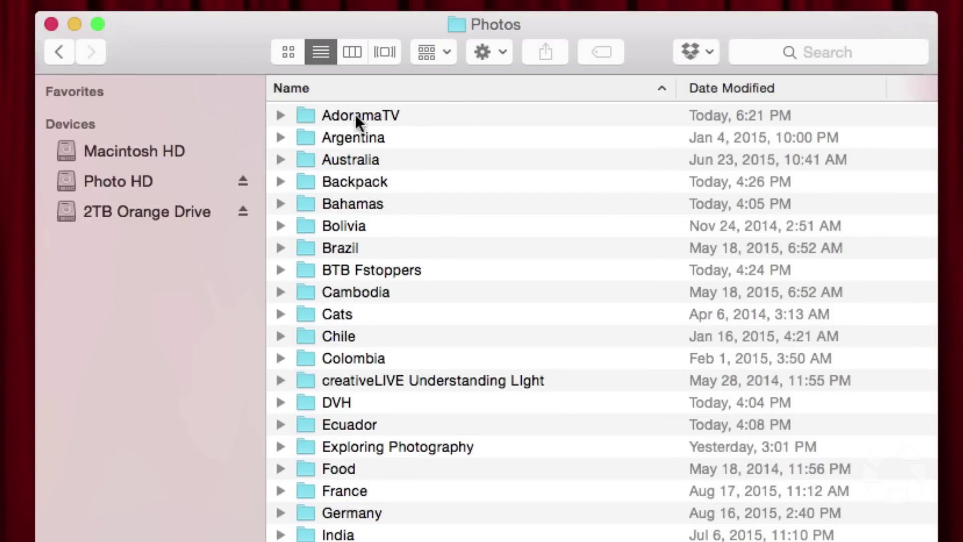